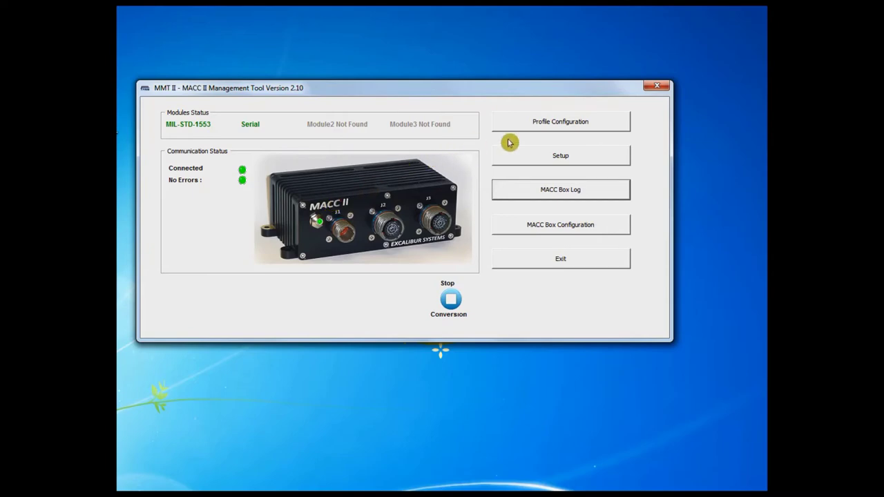
Open Profile Configuration to display the 1553RTvsSerial profile.
click(581, 127)
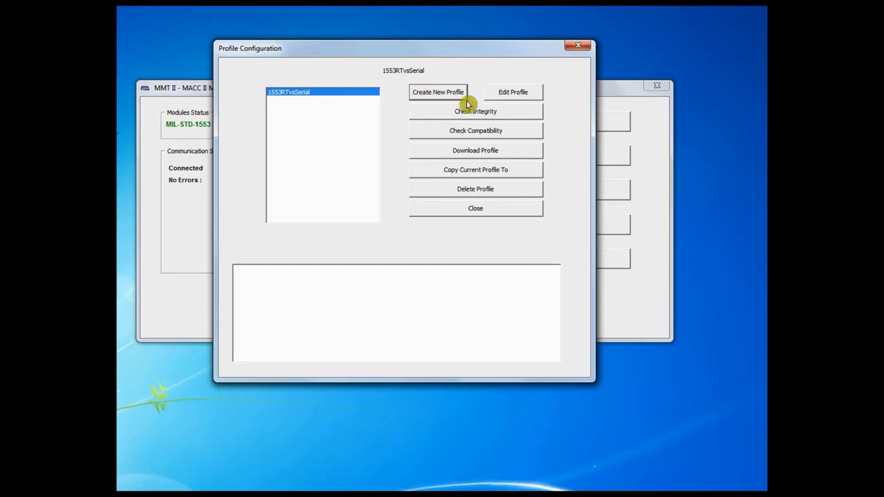
Edit the 1553RTvsSerial profile and accept its module definitions to reach device configuration.
click(515, 93)
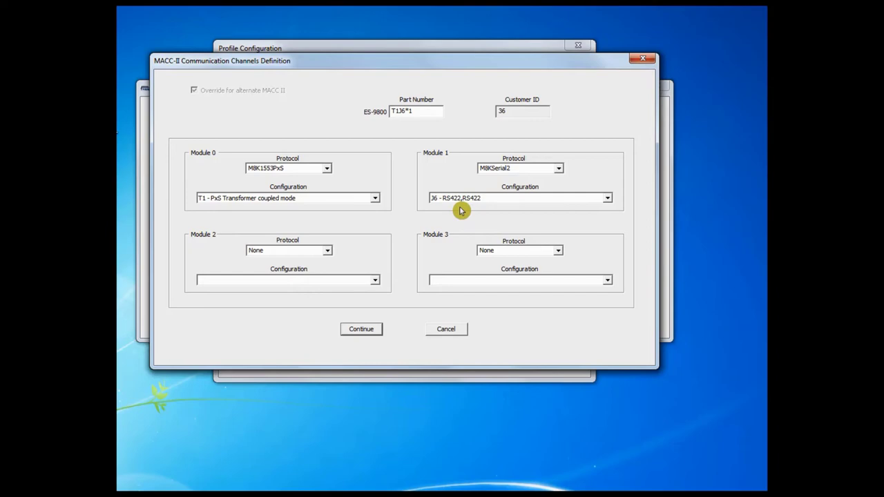
click(369, 330)
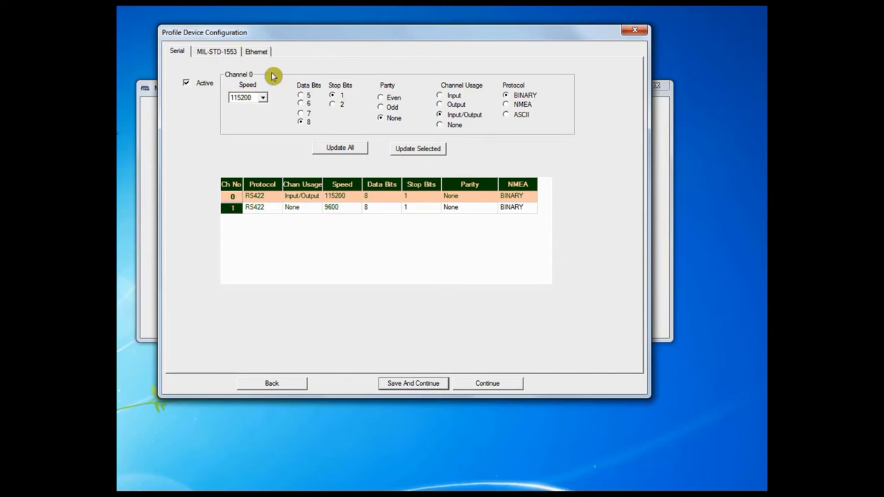
On the MIL-STD-1553 settings, try Monitor and BC modes, leaving channel 0 as RT 5.
click(223, 56)
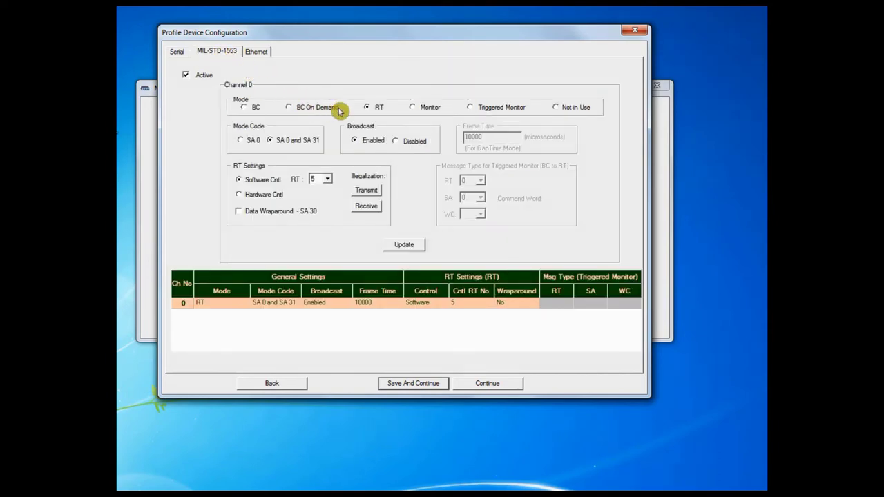
click(413, 111)
click(243, 108)
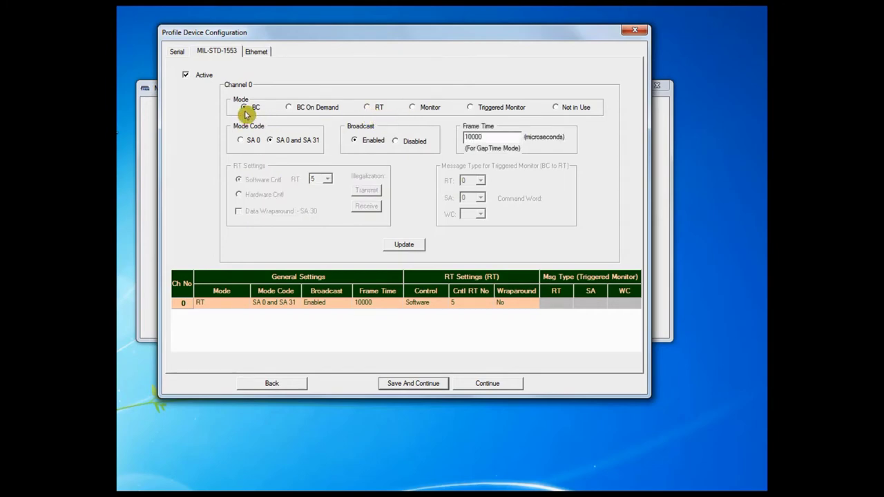
click(368, 109)
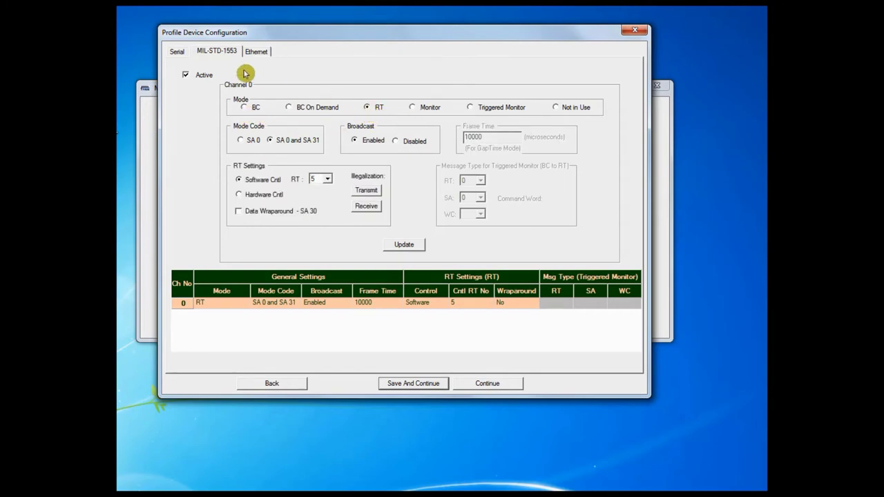
In the Ethernet settings, try Client, then keep the MACC box acting as Server.
click(256, 54)
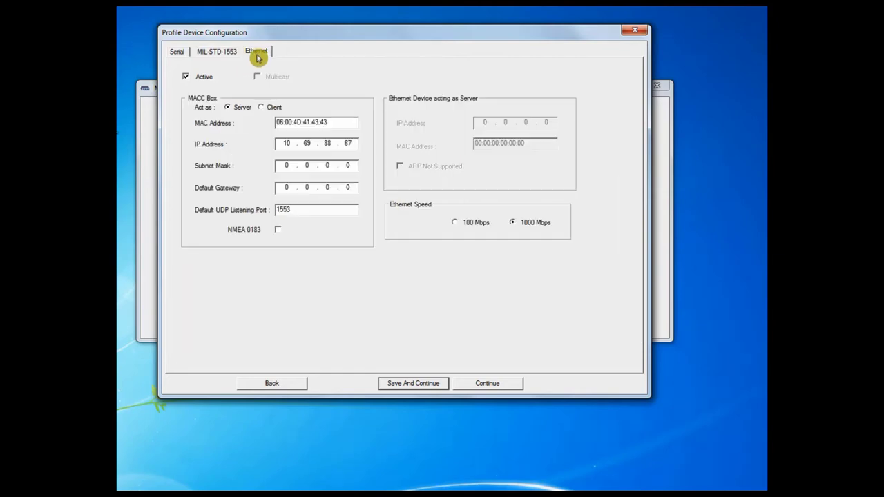
click(261, 109)
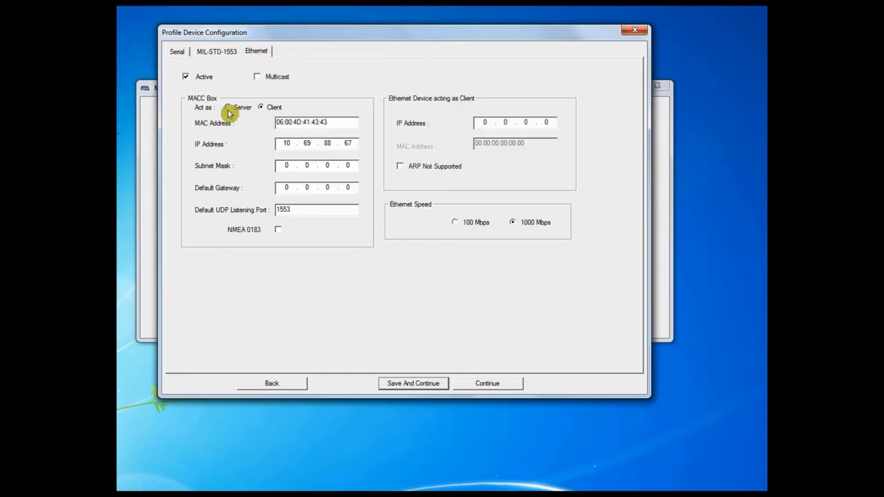
click(230, 110)
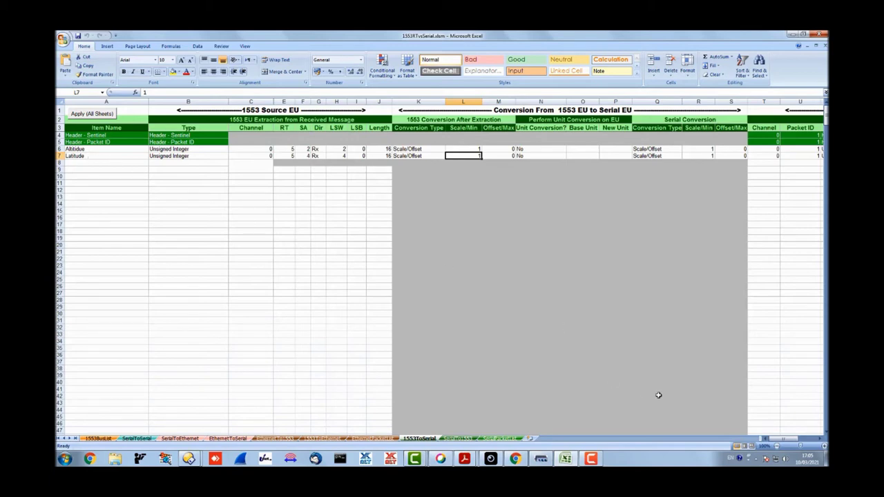
Scroll right on the 1553ToSerial sheet and move around Altitude's row near cell L6.
drag(767, 439, 784, 439)
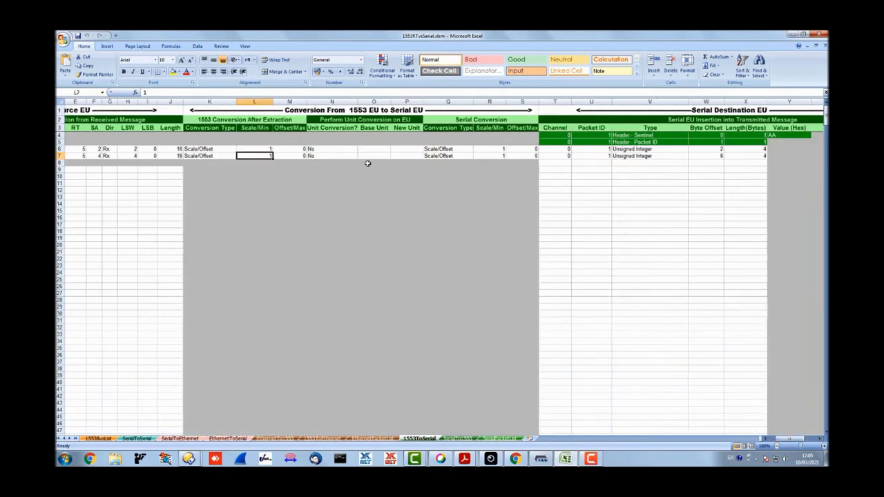
key(Up)
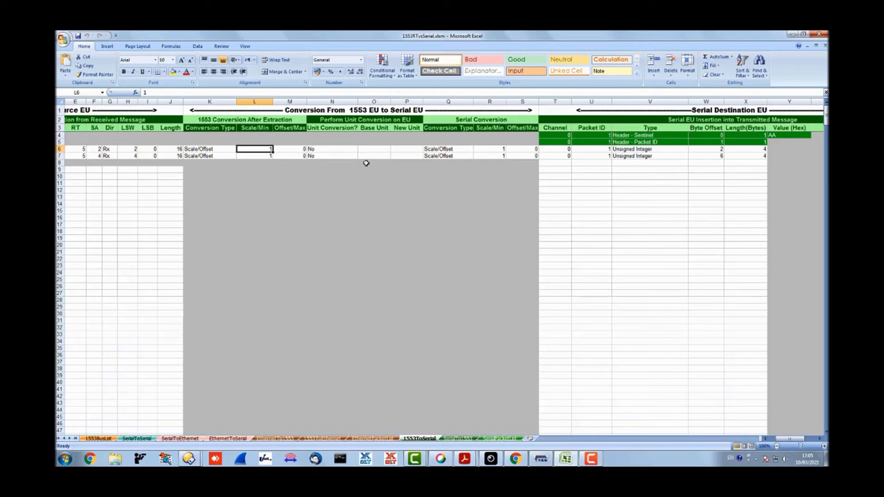
key(Left)
key(Left)
key(Left)
key(Left)
key(Left)
key(Left)
key(Left)
key(Left)
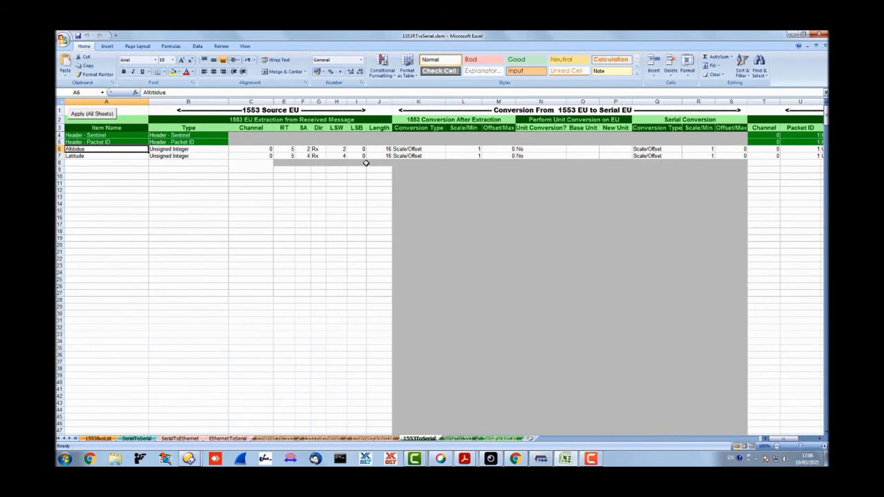
Paste 3.28084 as Altitude's Scale/Min, then view the SerialPacketList sheet.
key(Right)
key(Right)
key(Right)
key(Right)
key(Right)
key(Right)
key(Right)
key(Right)
key(Right)
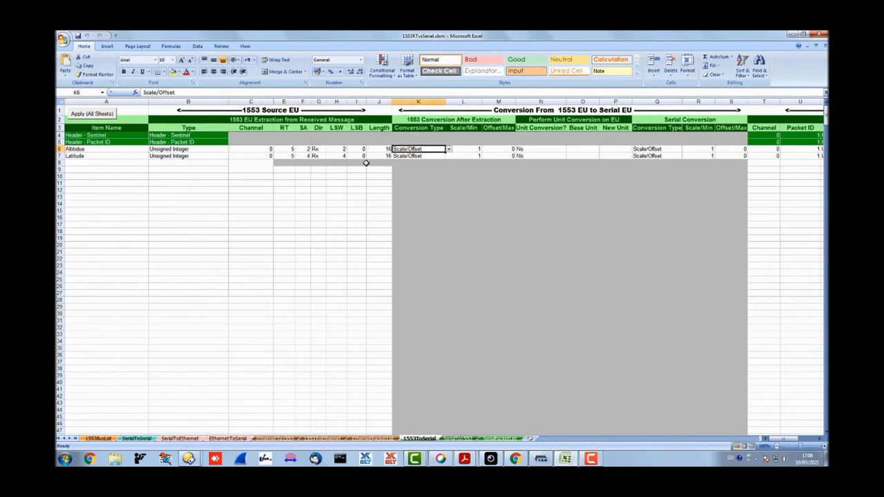
key(Right)
key(Right)
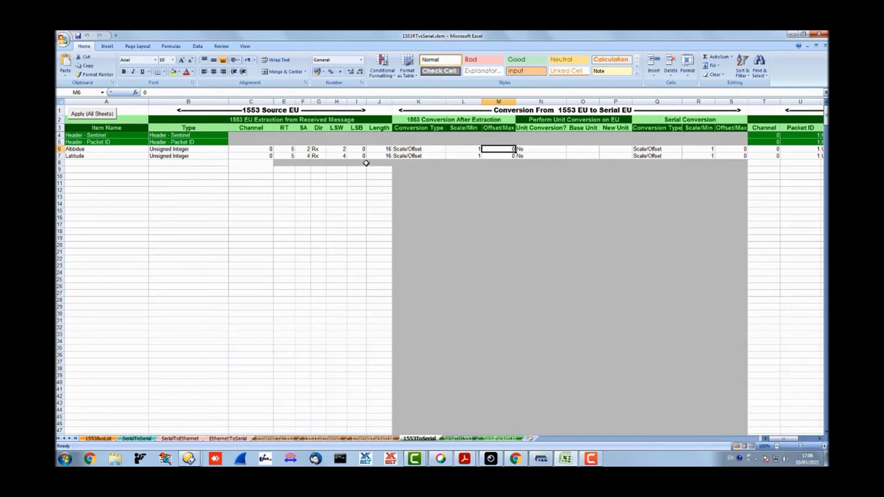
key(Left)
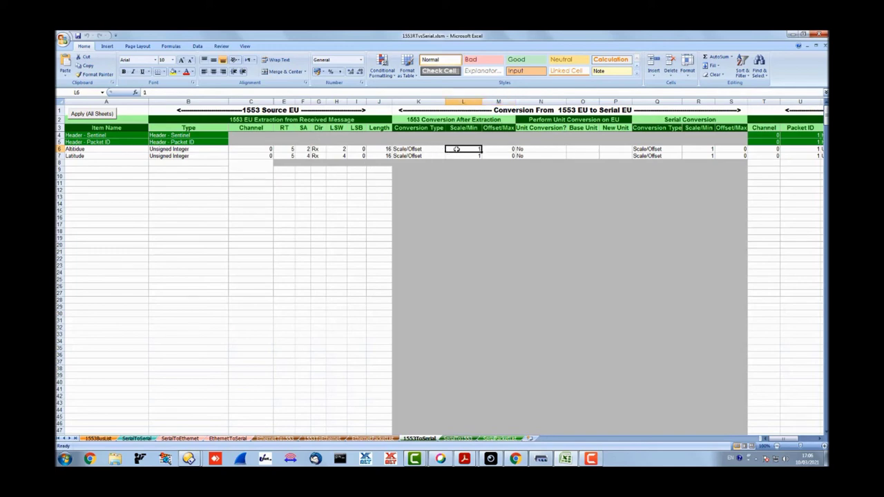
right_click(456, 148)
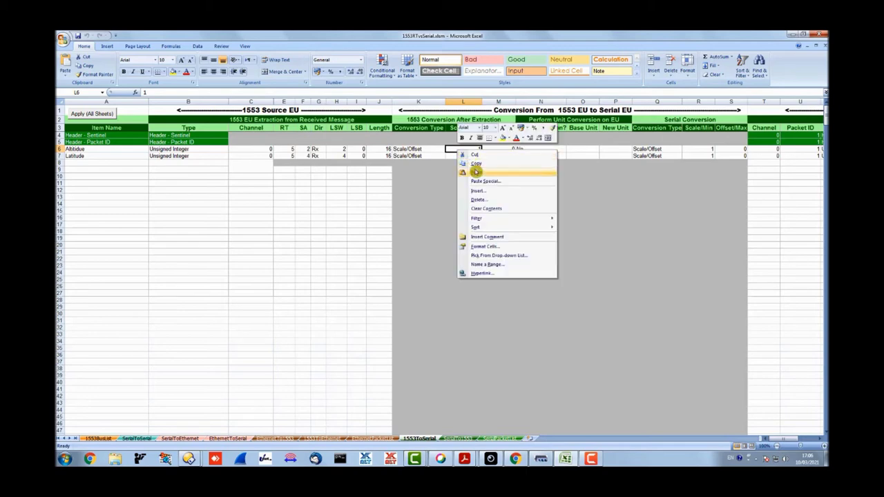
click(476, 173)
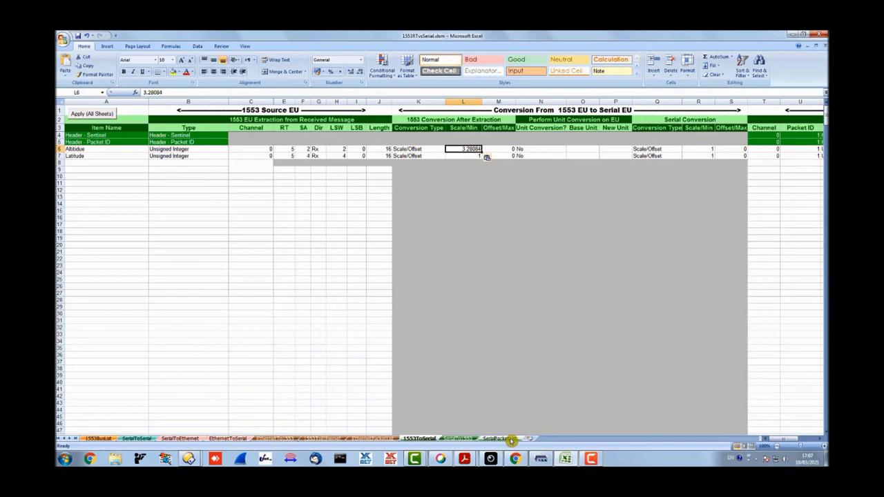
click(512, 440)
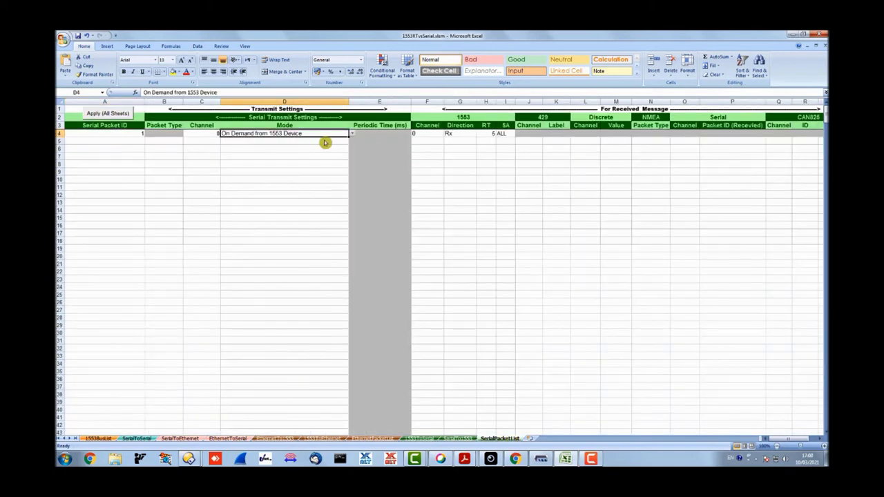
click(353, 135)
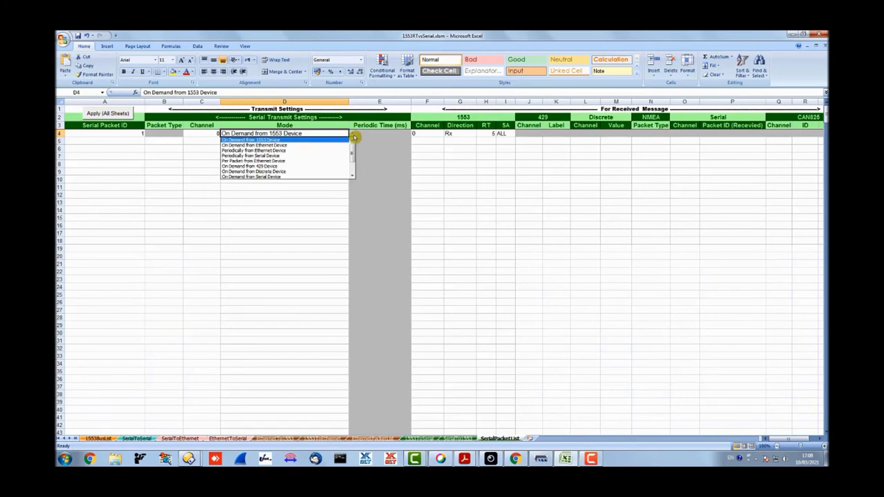
drag(353, 147, 353, 162)
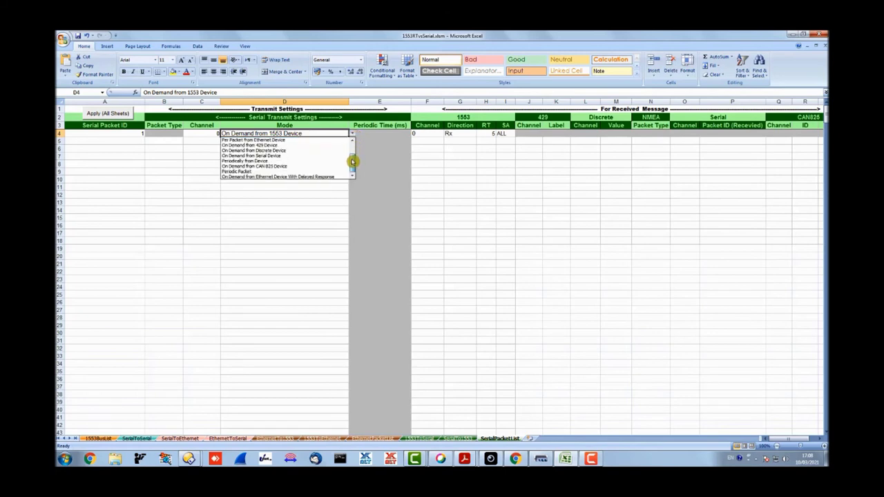
click(316, 172)
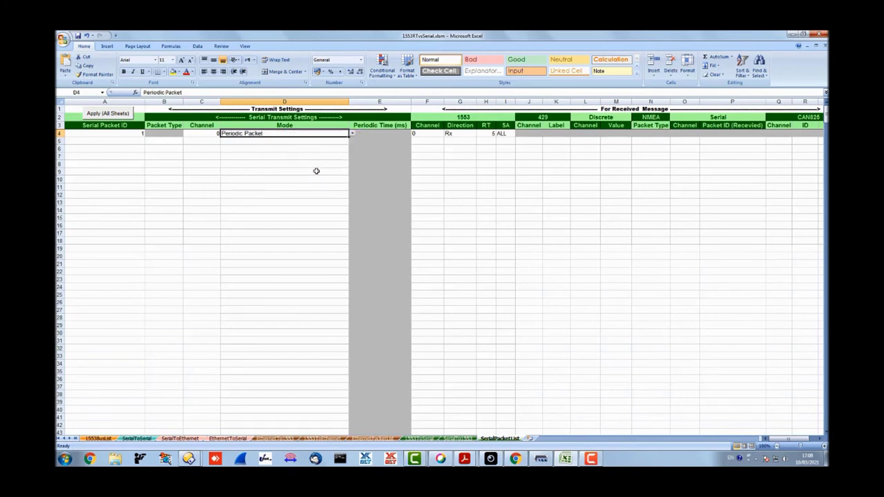
click(353, 136)
drag(353, 163, 352, 142)
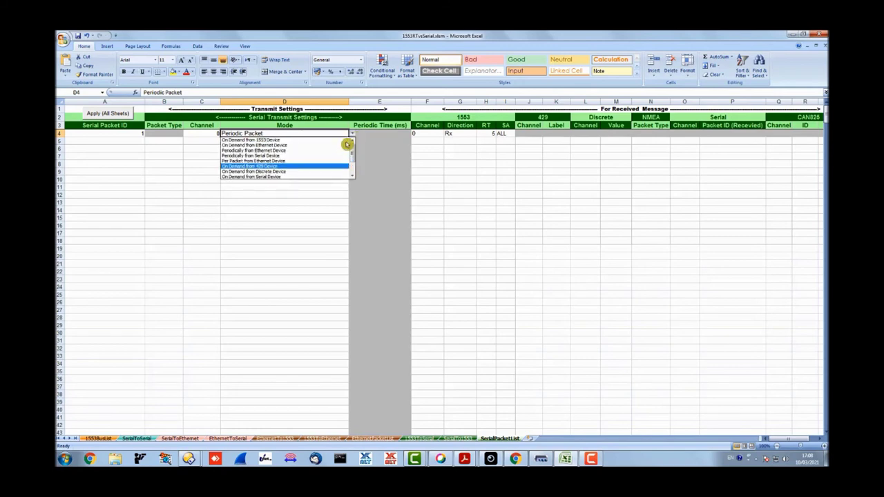
click(328, 141)
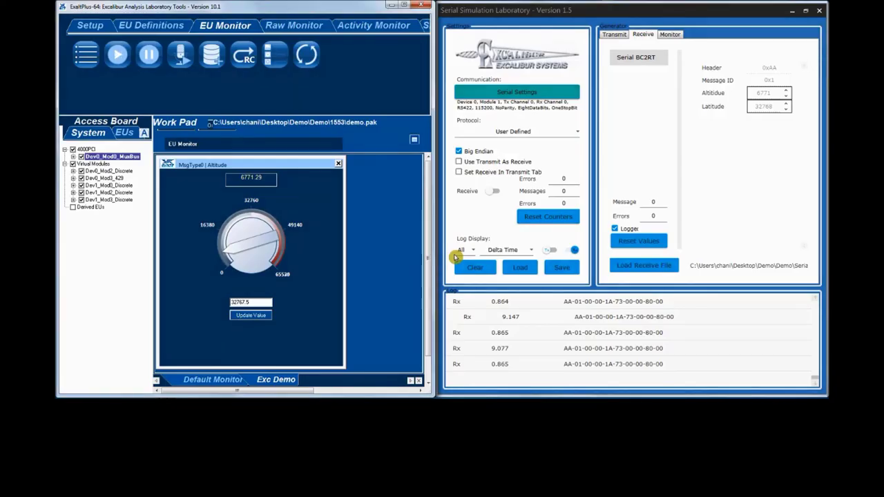
Start ExaltPlus playback and turn on receiving in Serial Simulation Laboratory.
click(119, 55)
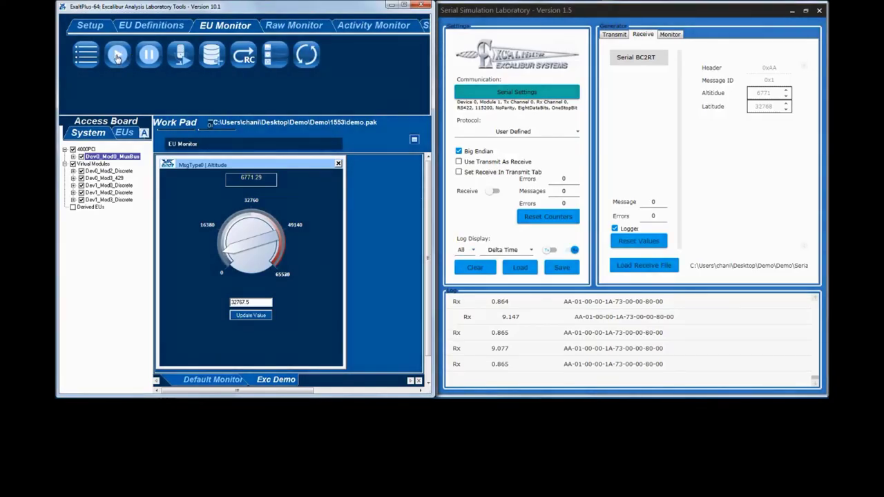
click(494, 192)
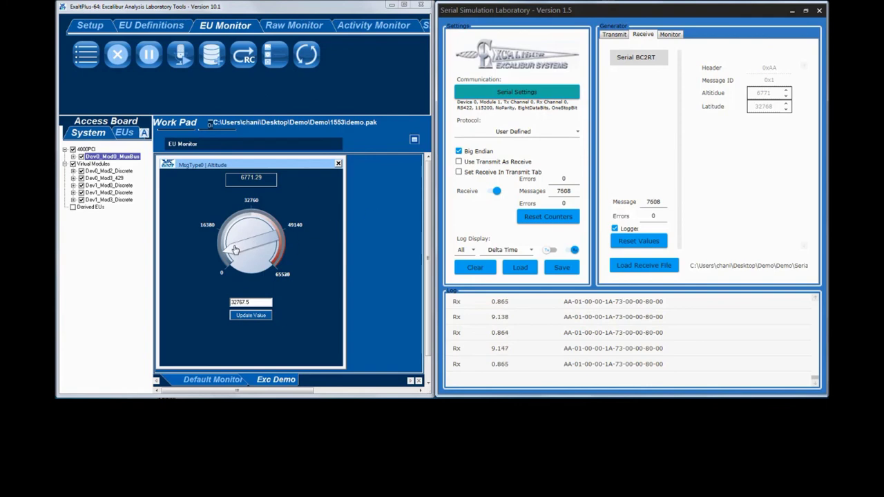
Drag the Altitude knob down to about 4168.97 and confirm the simulator receives 4169.
drag(235, 249, 236, 256)
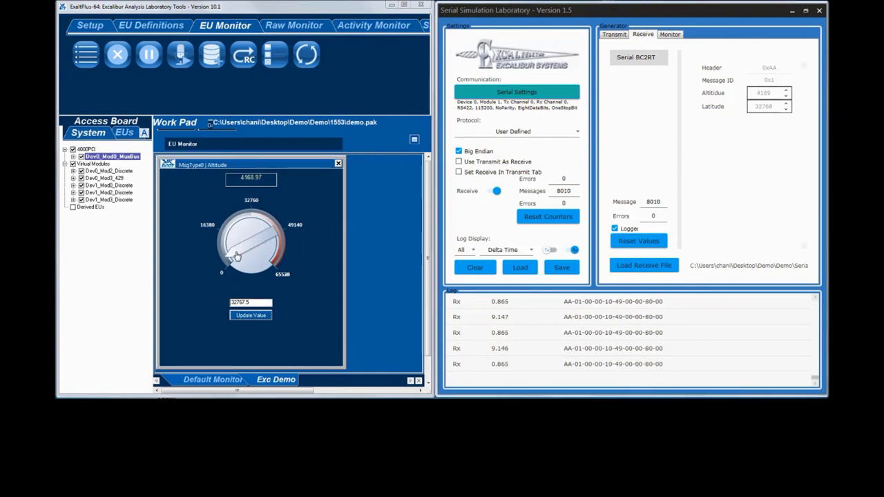
click(251, 181)
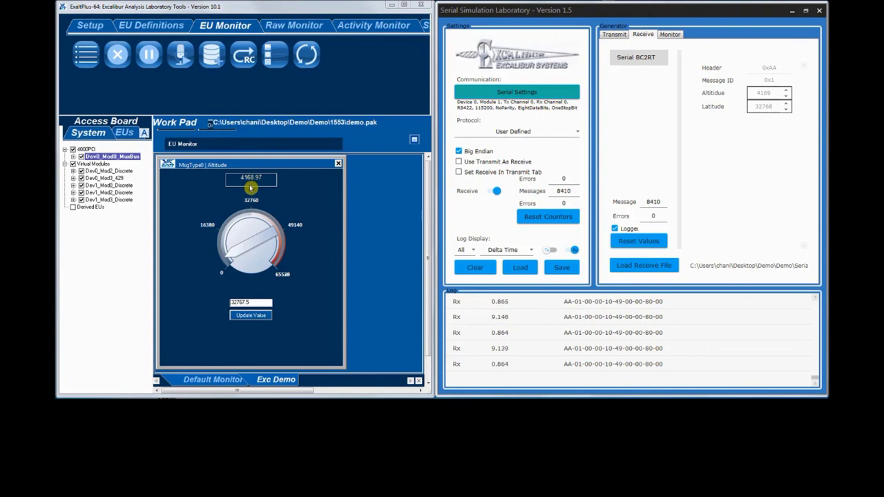